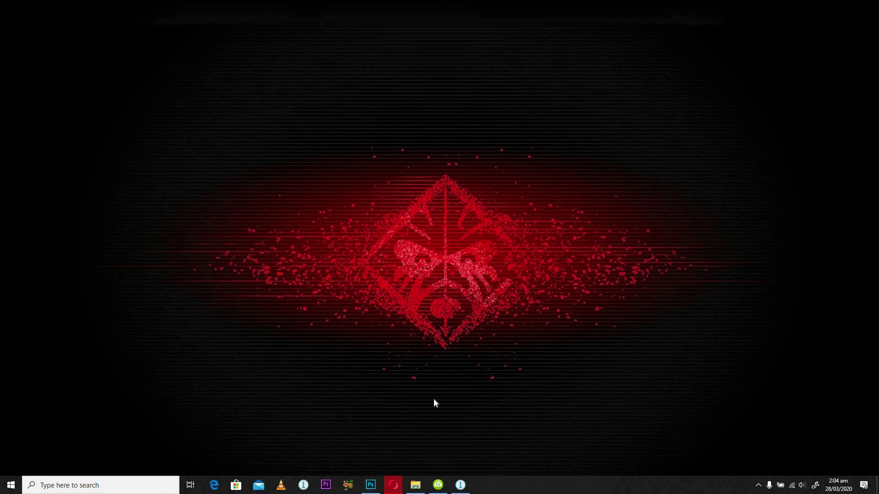
Open the Desktop folder in Capture One's library to show the IMG_2862.psd grass portrait.
left_click(467, 486)
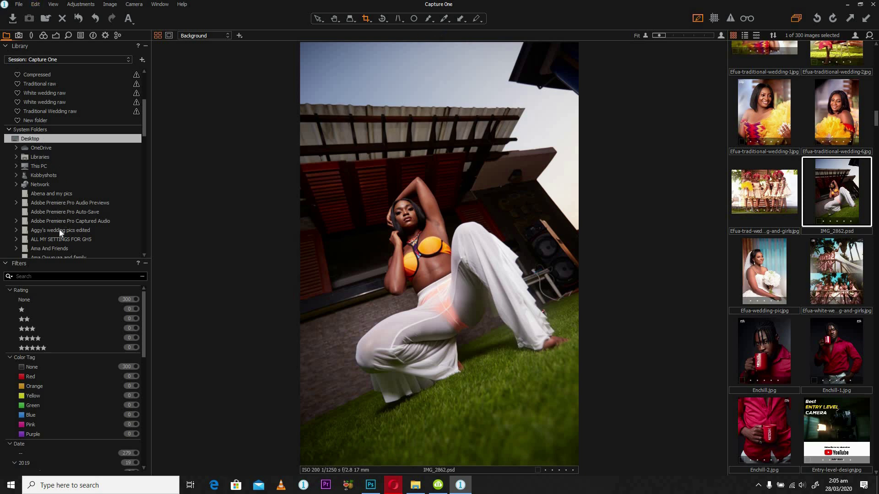
left_click(26, 139)
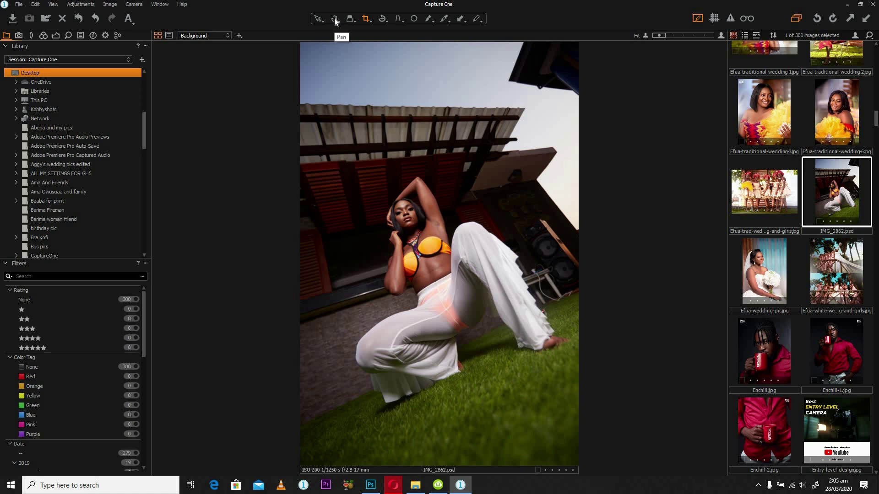
Draw a freeform crop frame on the portrait and resize it to 12.52 × 17.06 in.
left_click(365, 20)
left_click_drag(301, 42, 332, 345)
left_click_drag(392, 142, 356, 174)
left_click_drag(491, 121, 285, 86)
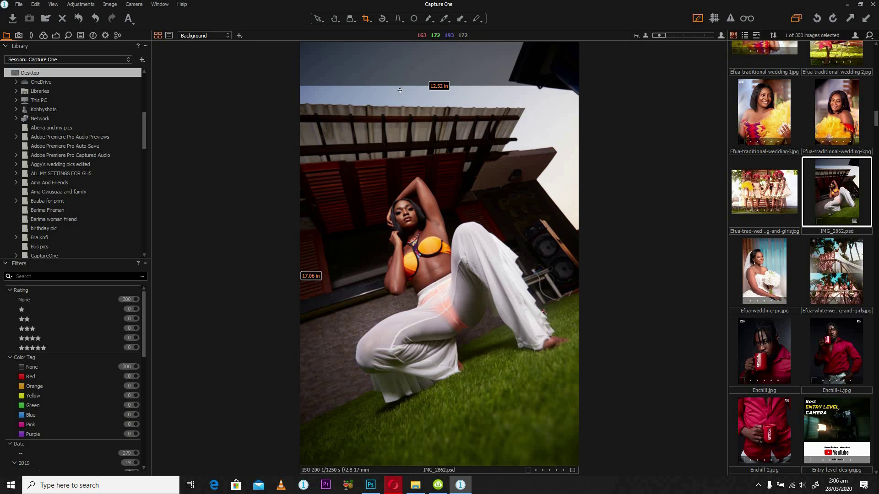
Switch the crop to a 1x1 square, 12.52 × 12.52 in, and position it over the photo.
left_click(366, 20)
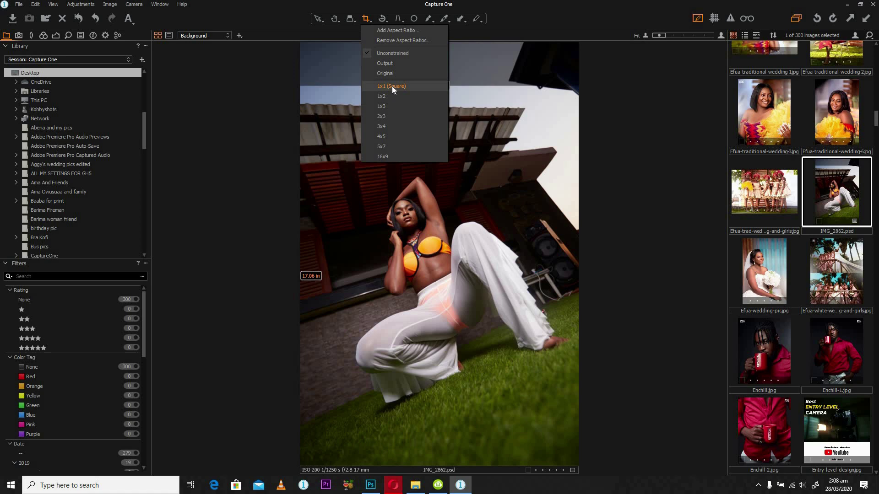
left_click(292, 84)
left_click_drag(301, 85, 301, 188)
left_click_drag(447, 325, 445, 277)
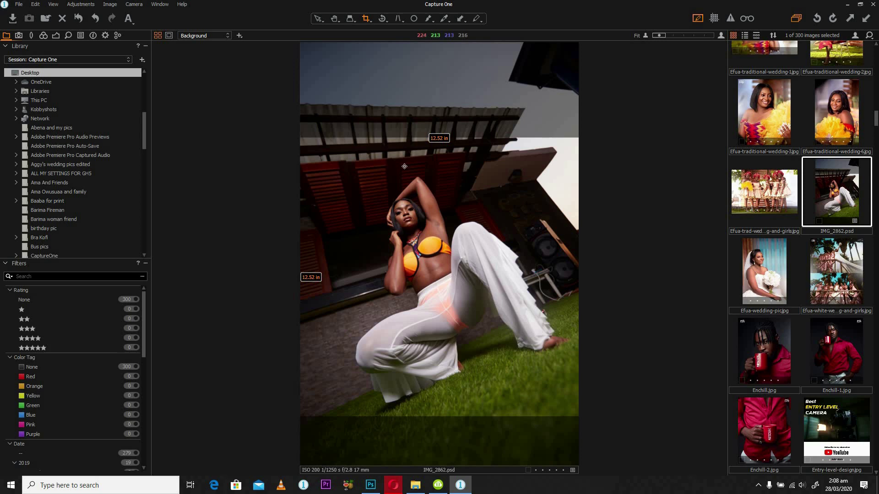
Change the crop ratio to 4x5 and size the frame to 12.52 × 15.65 in.
left_click(368, 23)
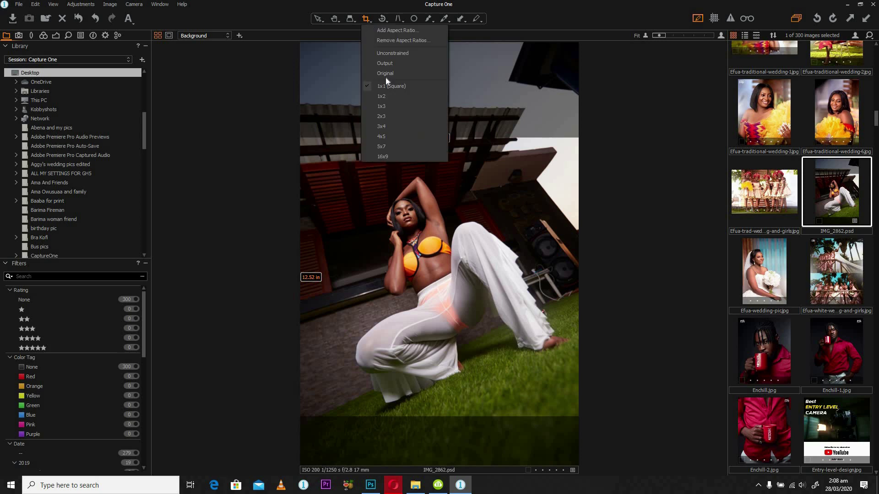
left_click(389, 135)
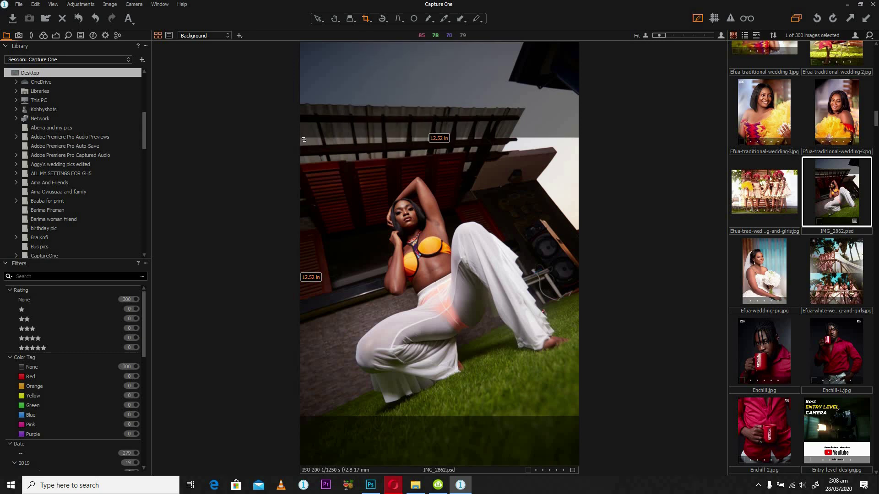
left_click_drag(302, 138, 300, 65)
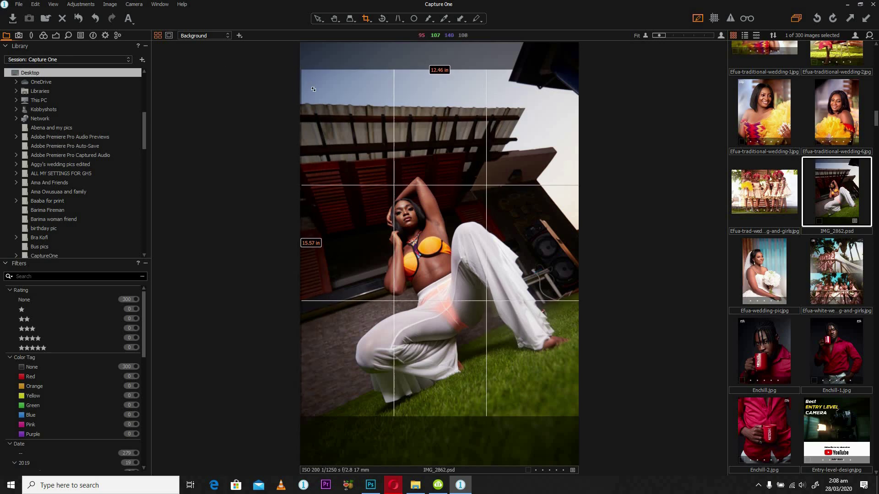
mouse_move(311, 87)
left_mouse_down()
mouse_move(277, 56)
mouse_move(305, 76)
left_mouse_up()
left_click_drag(354, 170, 245, 59)
Reposition the 4x5 crop frame to frame the woman, trimming grass below.
left_click_drag(473, 158, 343, 166)
left_click_drag(343, 92, 344, 29)
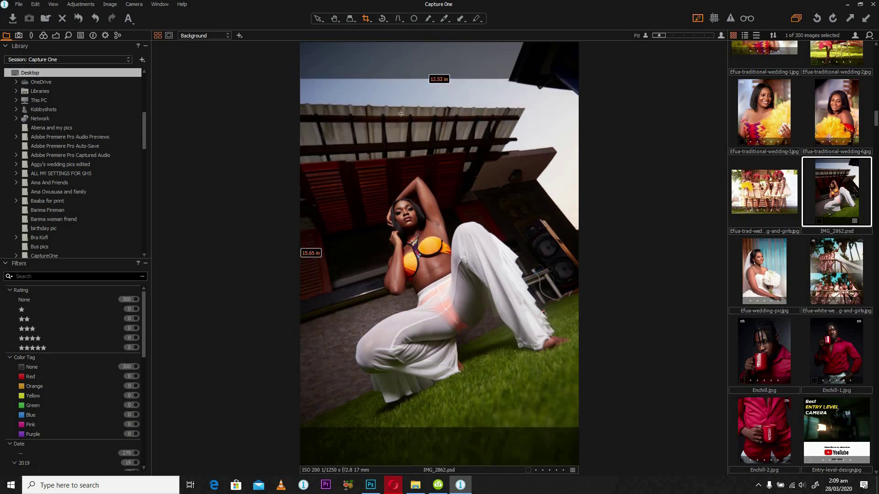
left_click(370, 19)
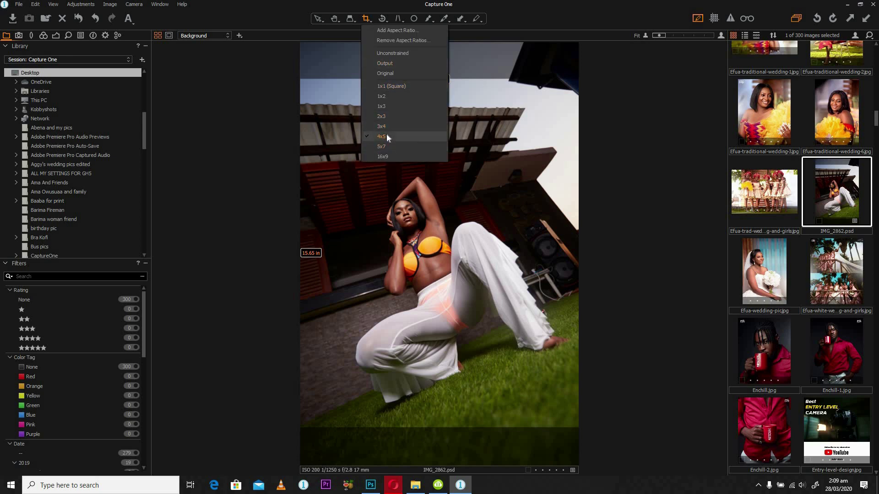
left_click(302, 79)
left_click_drag(314, 101, 434, 173)
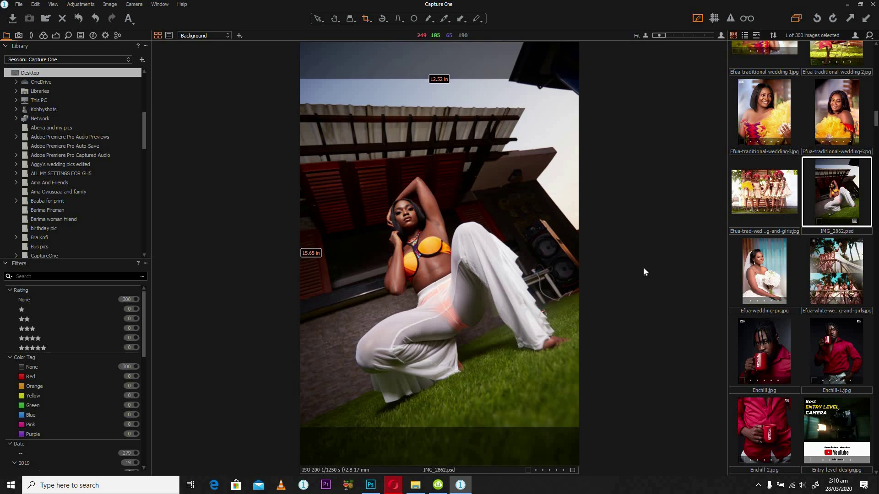
Send the cropped portrait to Photoshop CC 2018 via Edit With as a 16-bit PSD.
right_click(830, 188)
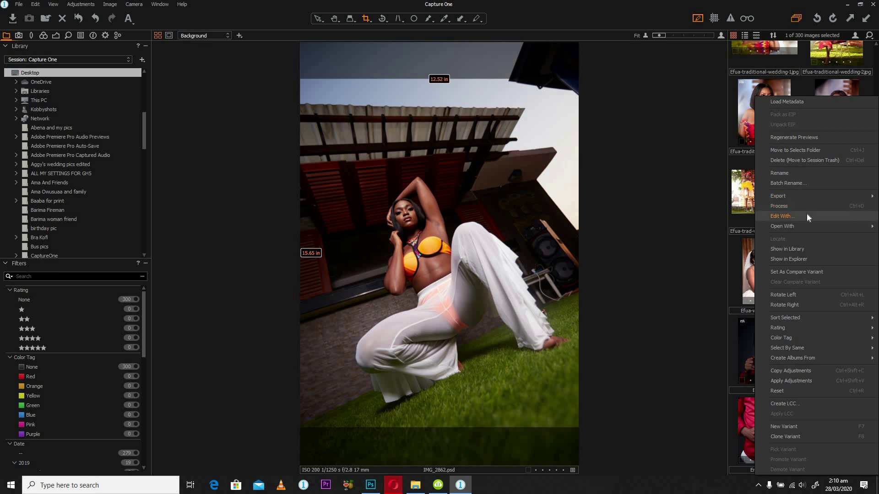
left_click(806, 215)
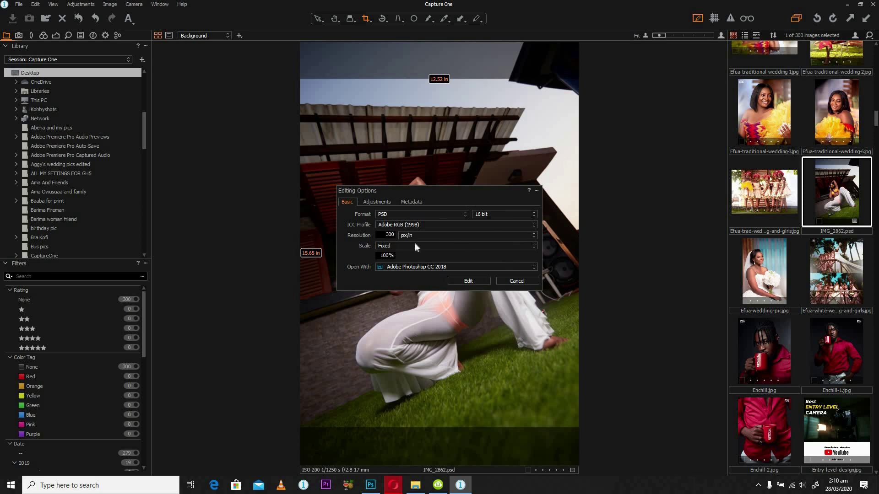
left_click(496, 214)
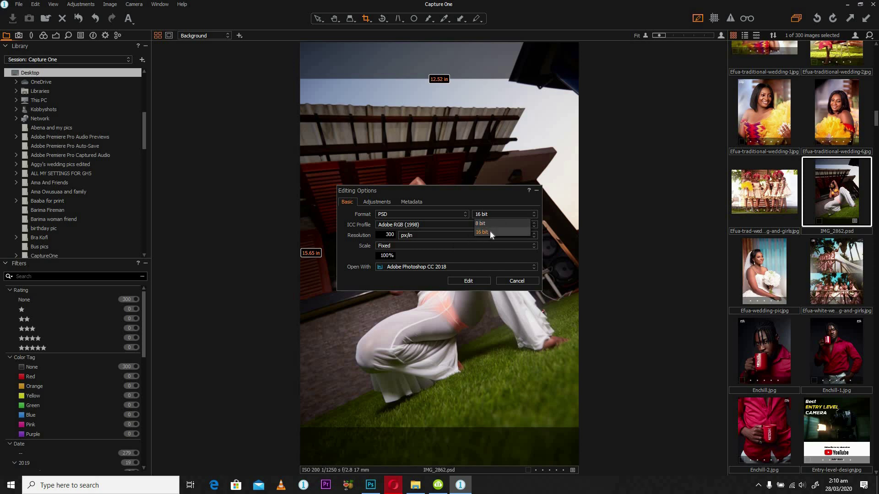
left_click(489, 232)
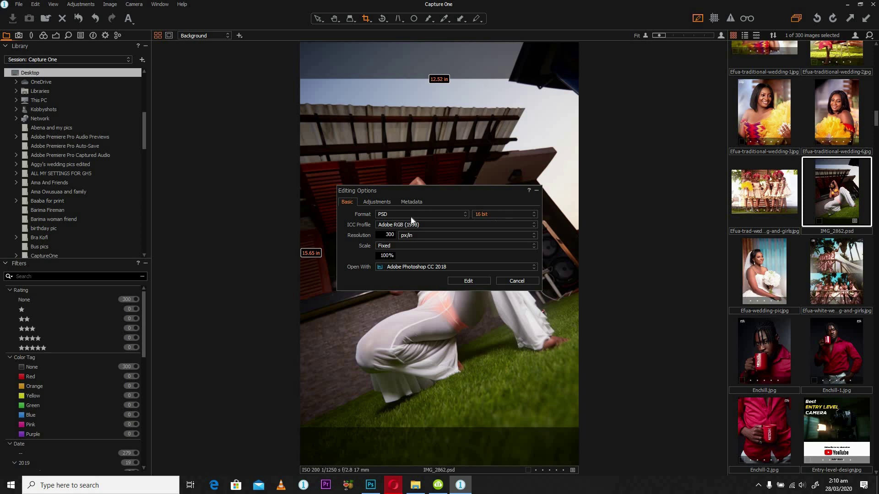
left_click(388, 220)
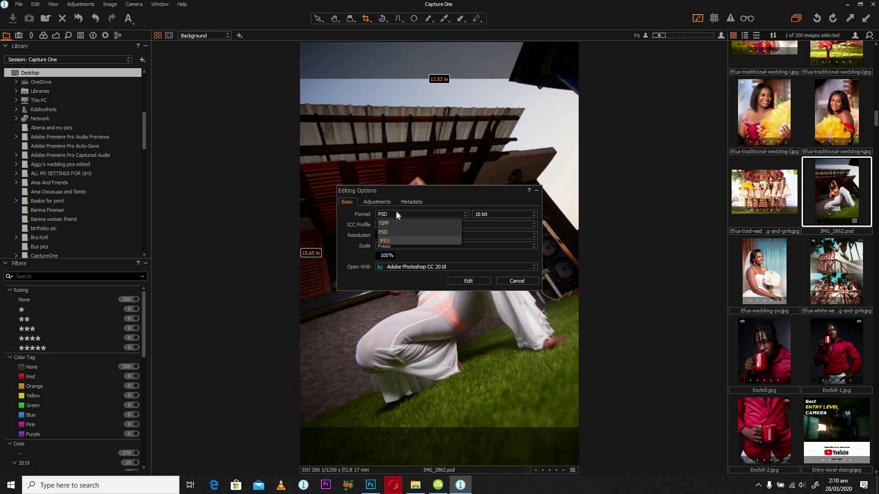
left_click(394, 216)
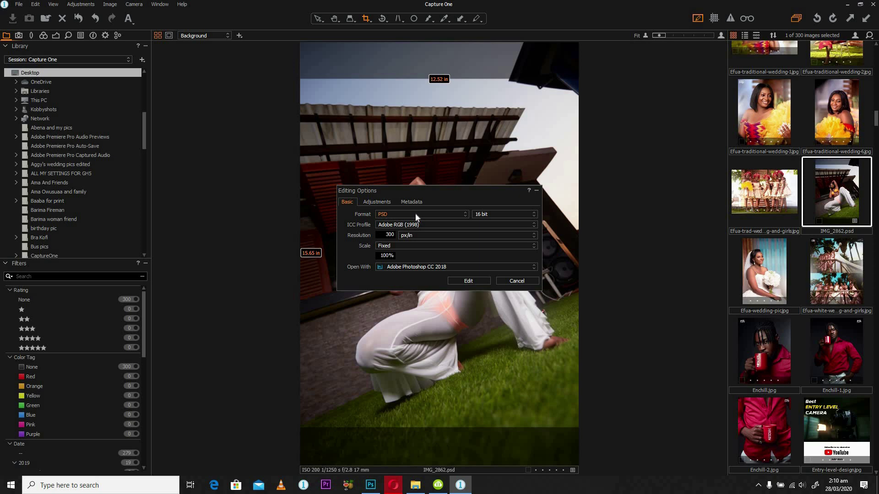
left_click(474, 280)
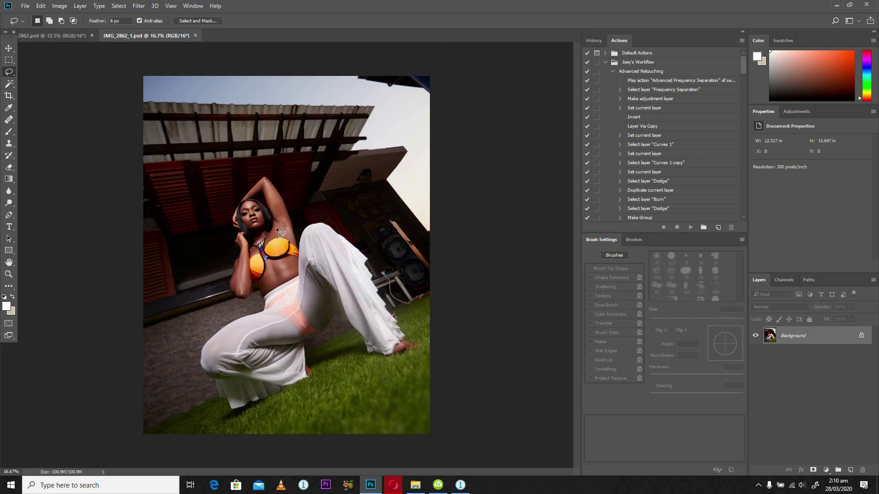
Glance at Capture One, then return to Photoshop with IMG_2862_1.psd open.
left_click(460, 485)
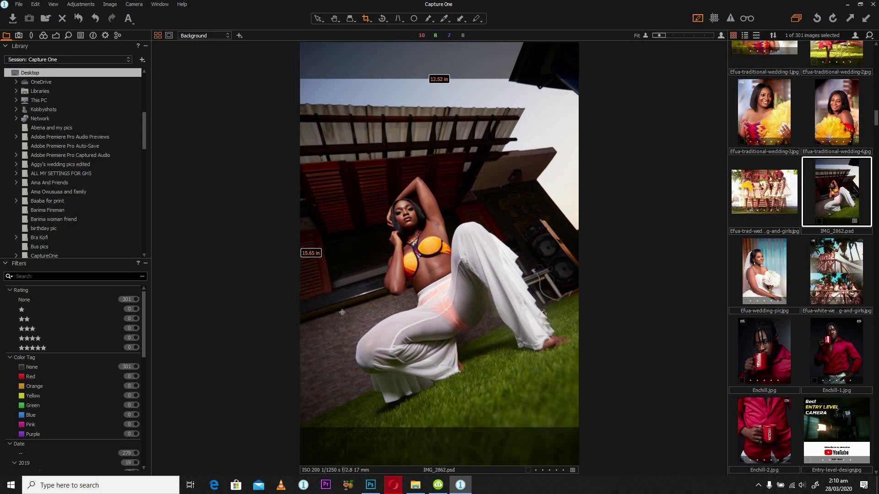
left_click(374, 488)
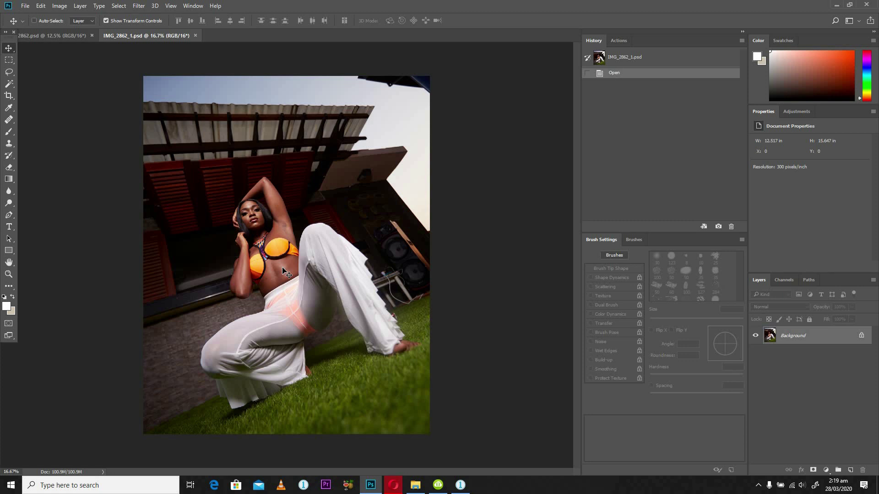
Switch to the uncropped IMG_2862.psd, compare with Capture One, and start a crop frame around it.
left_click(48, 33)
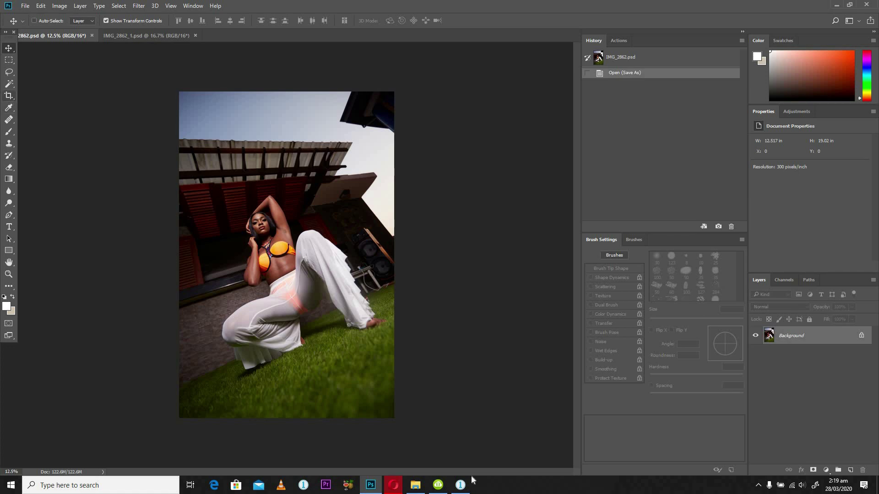
left_click(460, 486)
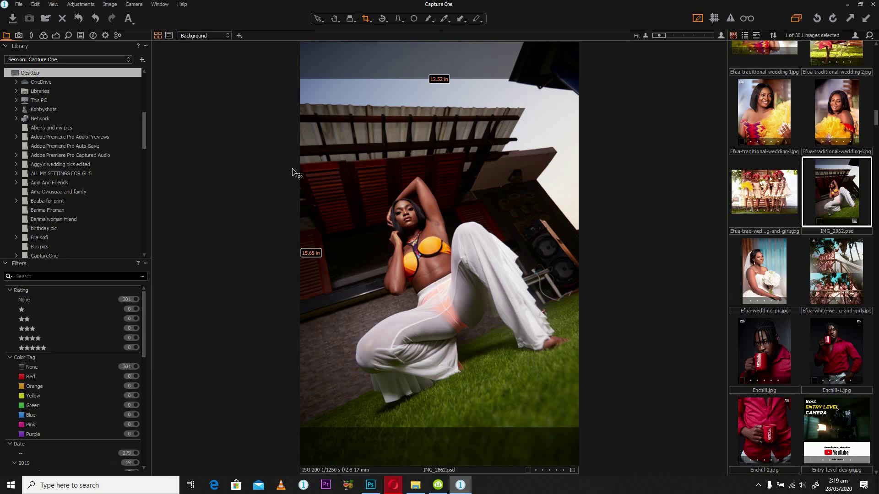
key("alt+Tab")
left_click(9, 98)
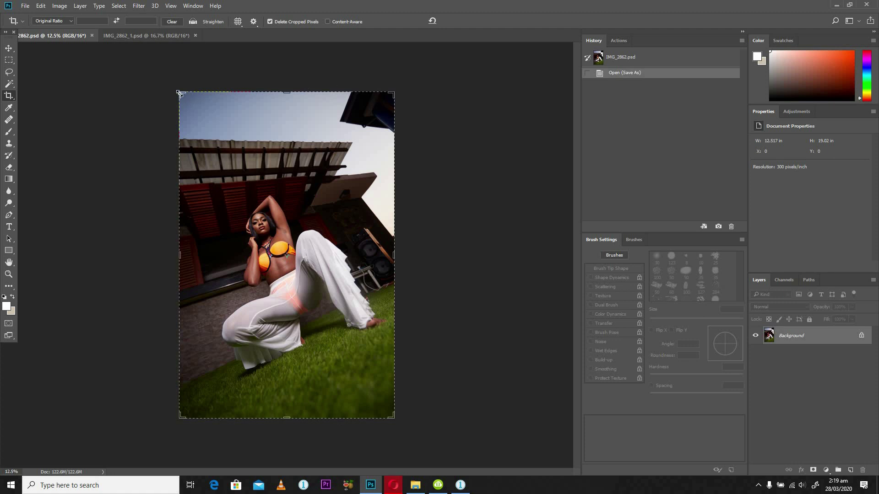
mouse_move(180, 93)
left_mouse_down()
mouse_move(192, 118)
mouse_move(212, 117)
mouse_move(208, 108)
mouse_move(237, 123)
mouse_move(207, 136)
mouse_move(162, 97)
mouse_move(172, 145)
mouse_move(157, 59)
mouse_move(169, 108)
mouse_move(187, 98)
mouse_move(178, 92)
left_mouse_up()
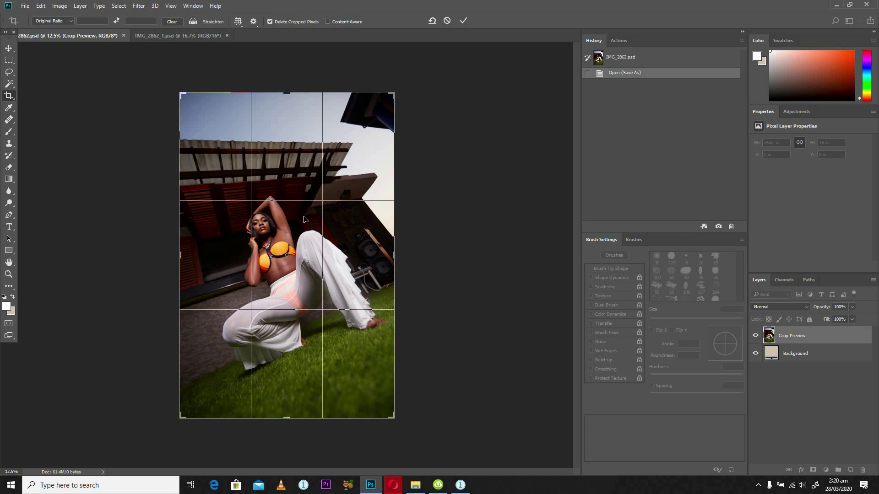
Set the crop to 4 : 5 (8 : 10) and shift the photo to frame the woman.
left_click(63, 22)
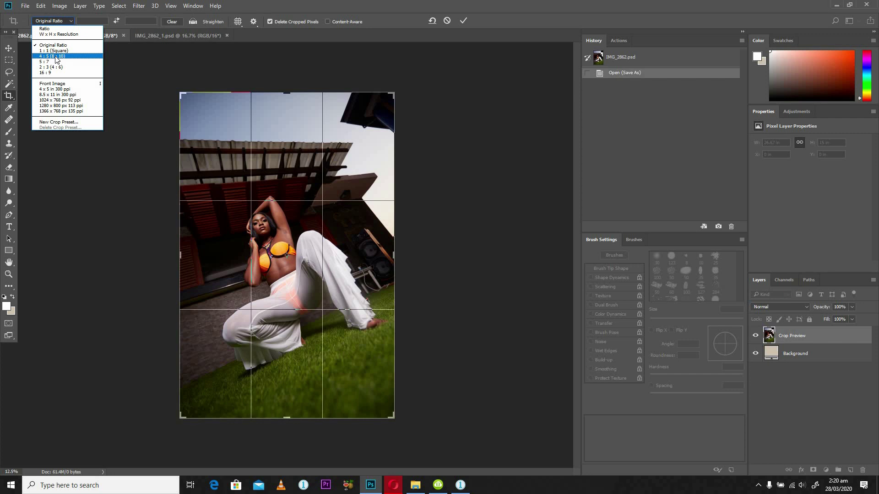
left_click(56, 57)
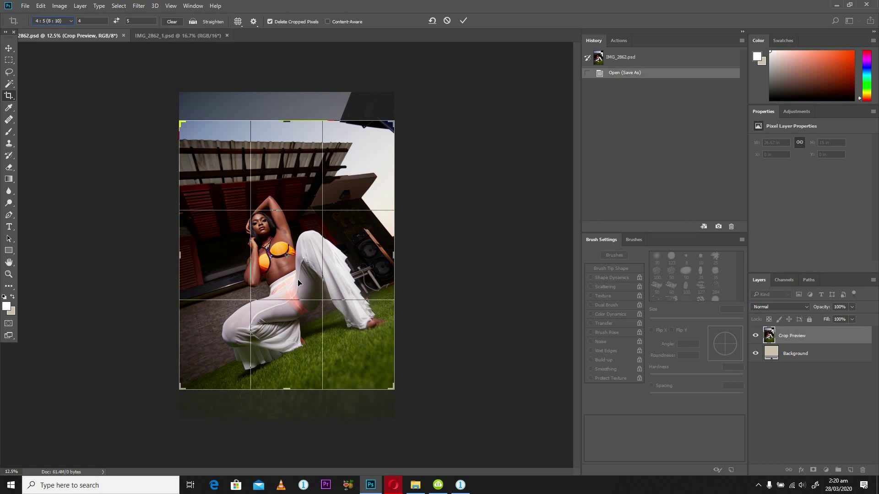
mouse_move(298, 284)
left_mouse_down()
mouse_move(294, 277)
mouse_move(293, 287)
left_mouse_up()
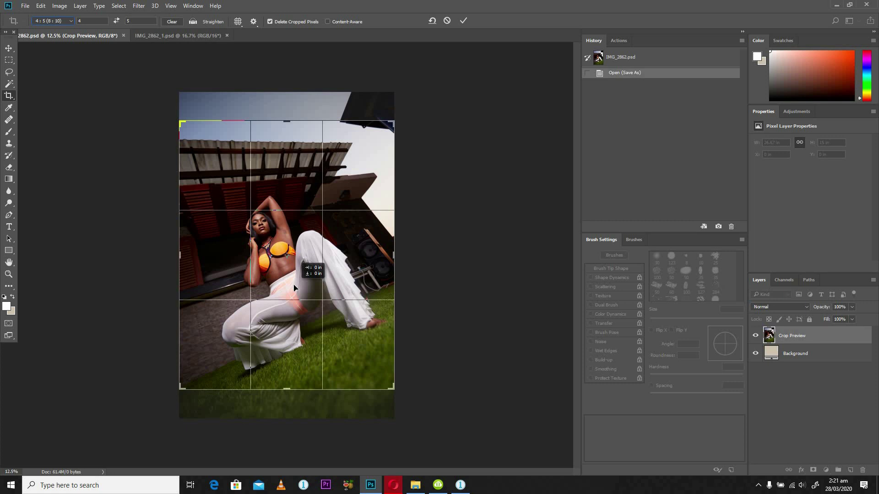
left_click_drag(293, 287, 294, 288)
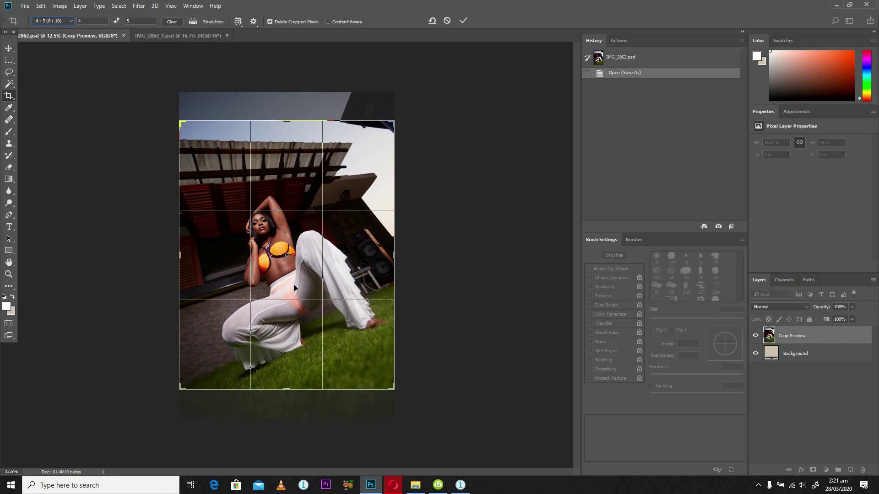